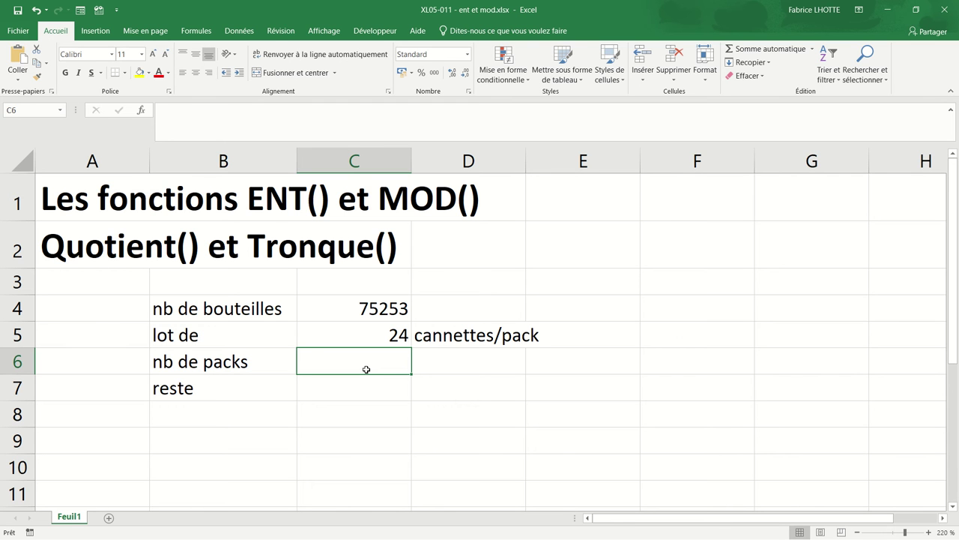
# - Enter the formula =C4/C5 in C6, giving 3135,54167 packs
pyautogui.write('=')
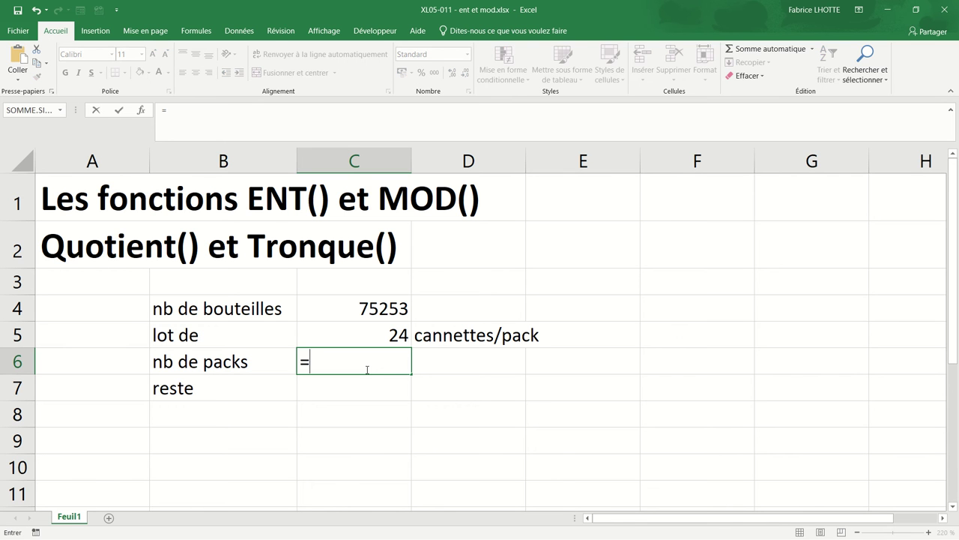
pyautogui.click(362, 308)
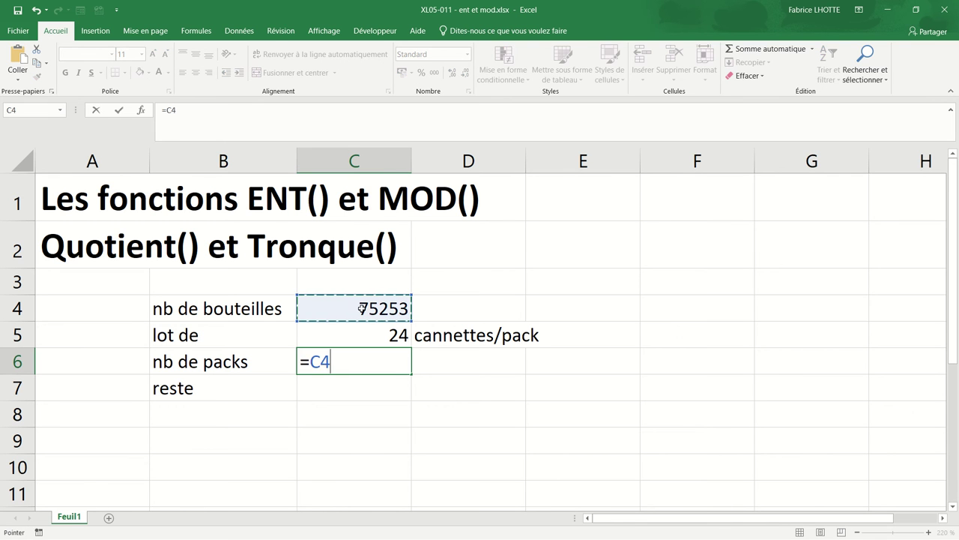
pyautogui.write('/')
pyautogui.click(392, 335)
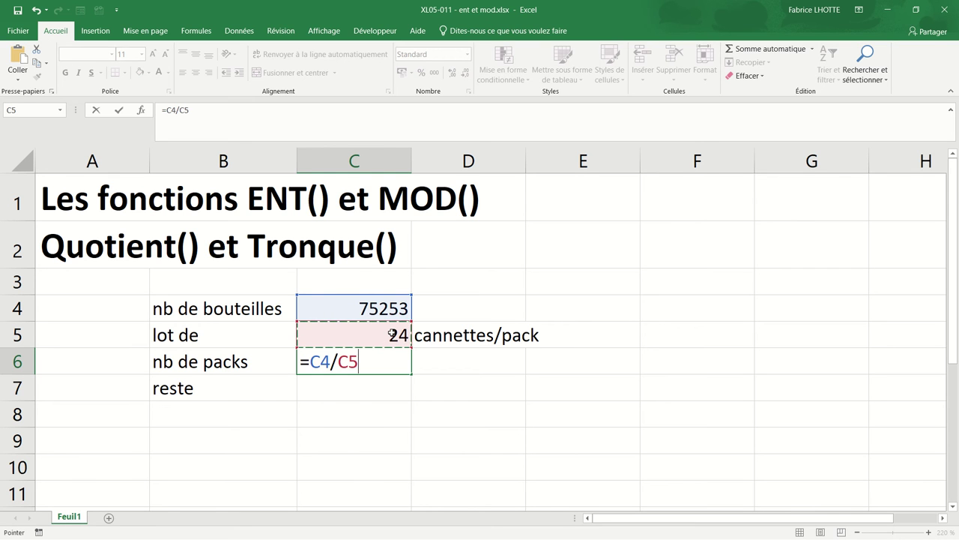
pyautogui.press('Return')
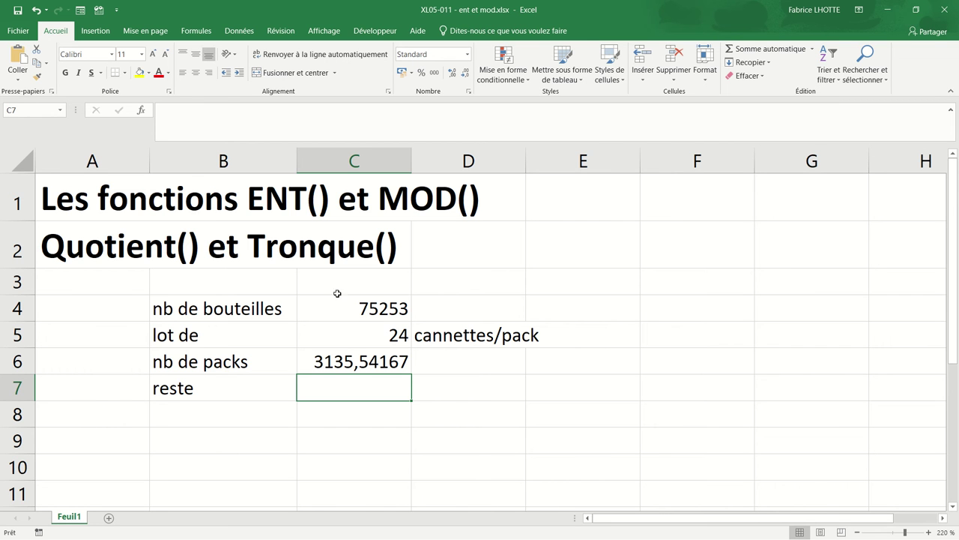
pyautogui.click(365, 363)
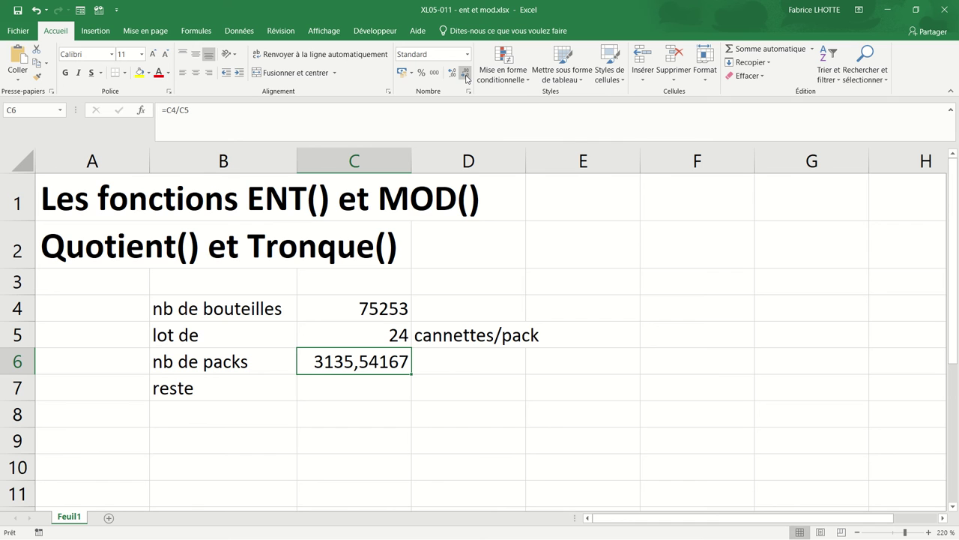
pyautogui.click(466, 78)
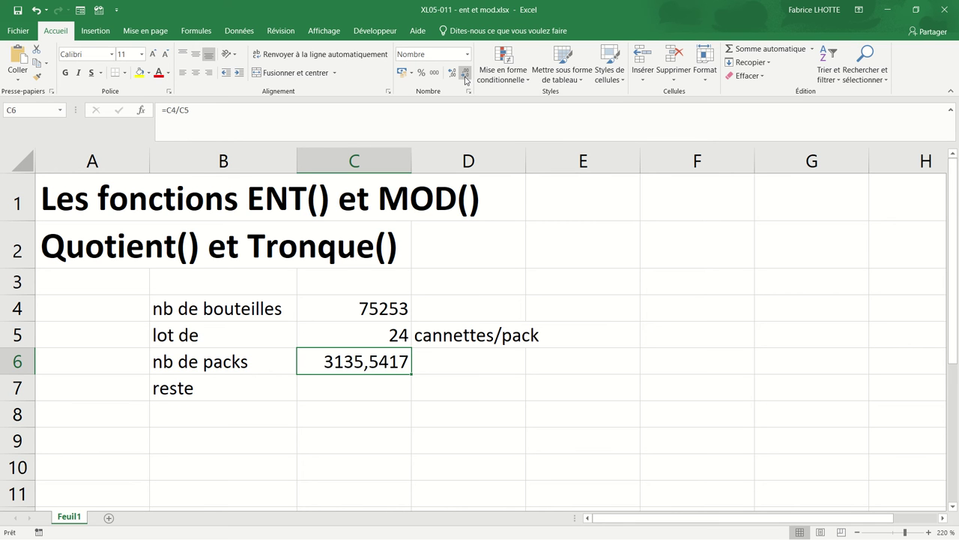
pyautogui.click(465, 78)
pyautogui.click(466, 78)
pyautogui.click(465, 78)
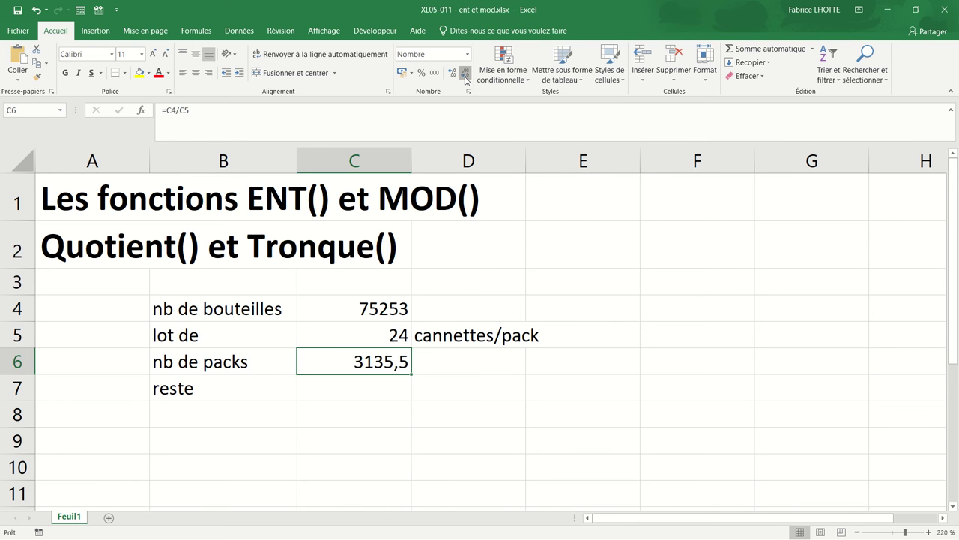
pyautogui.click(465, 79)
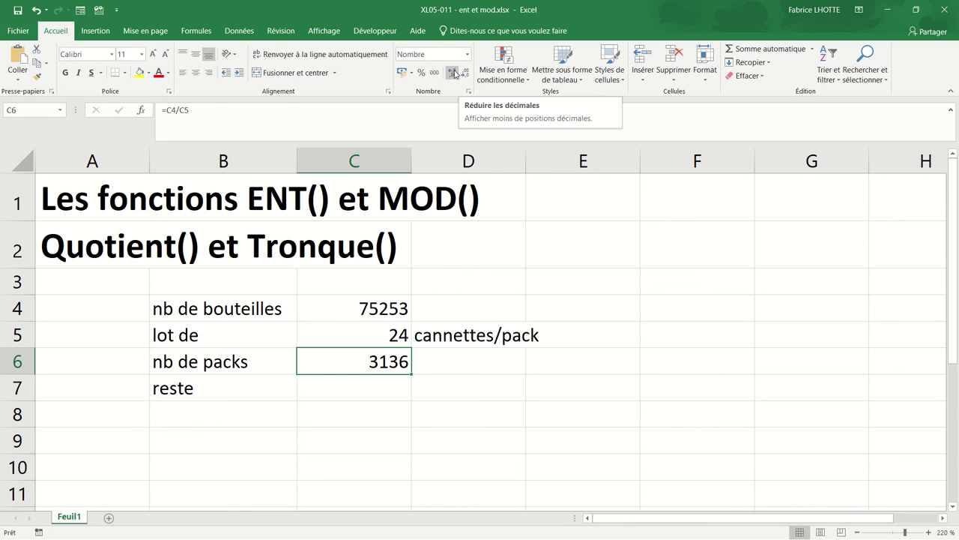
pyautogui.click(452, 72)
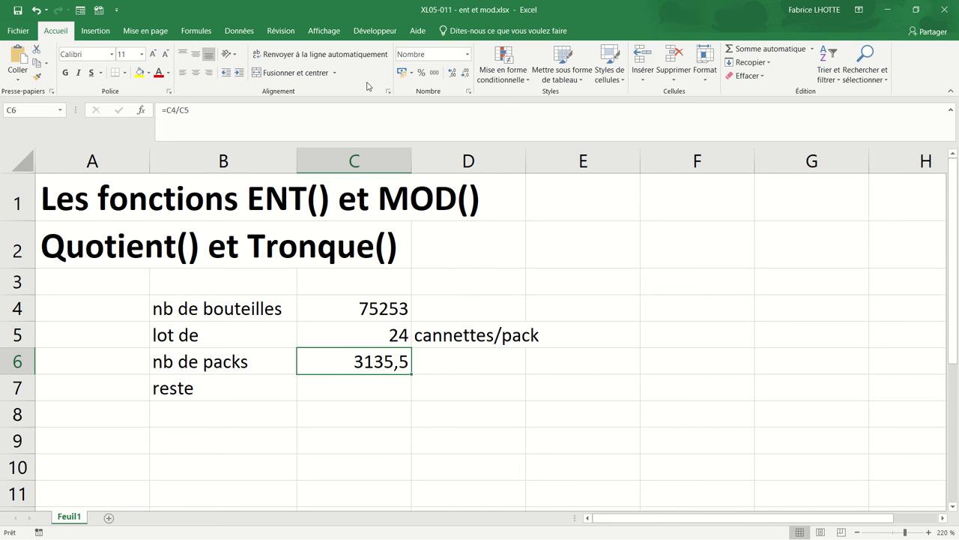
pyautogui.click(452, 73)
pyautogui.click(452, 73)
pyautogui.click(452, 73)
pyautogui.click(452, 73)
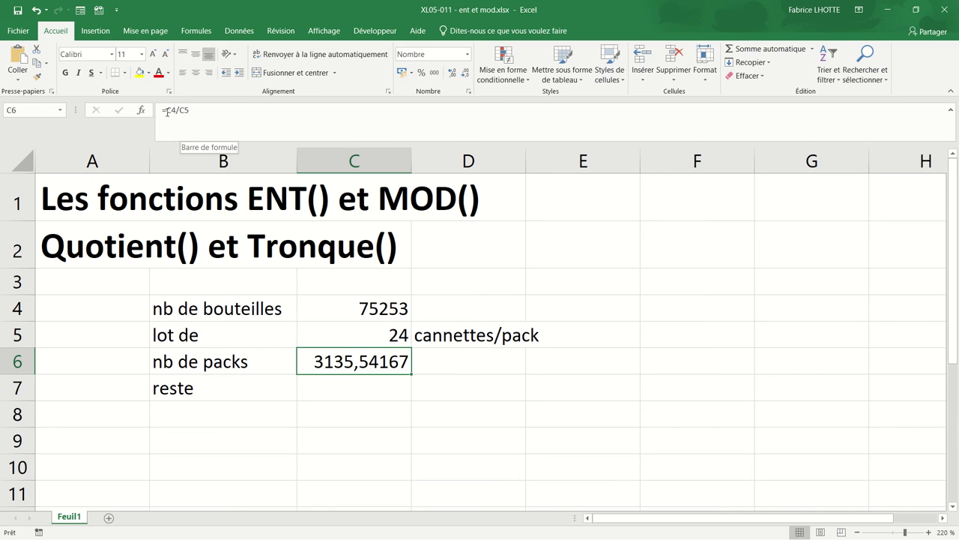
# - Wrap the C6 formula in ENT so it reads =ENT(C4/C5)
pyautogui.click(166, 110)
pyautogui.write('ent(')
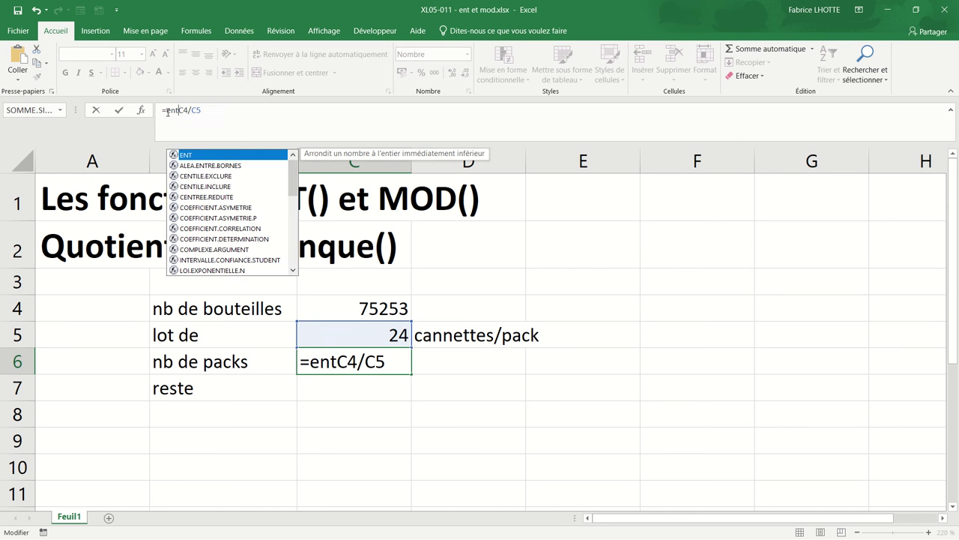
pyautogui.click(212, 109)
pyautogui.write(')')
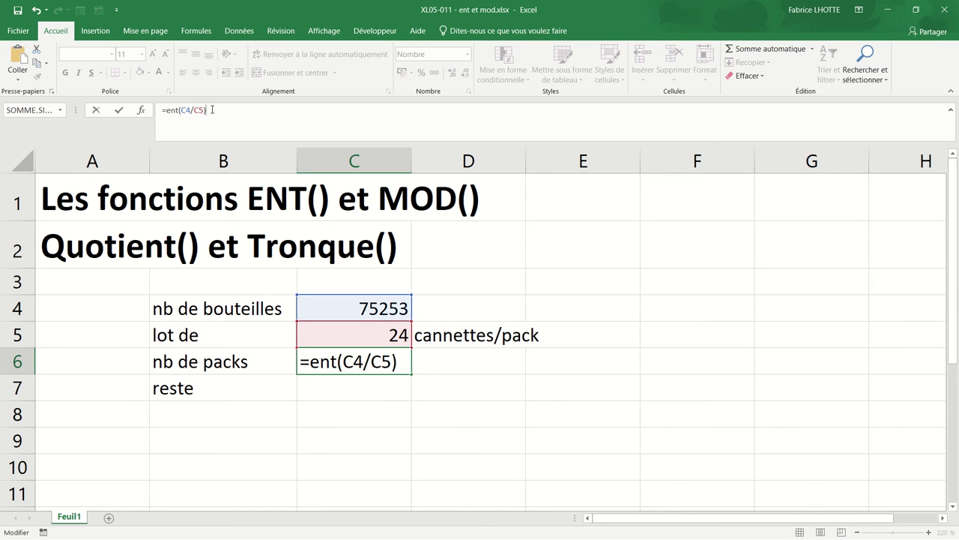
pyautogui.press('Return')
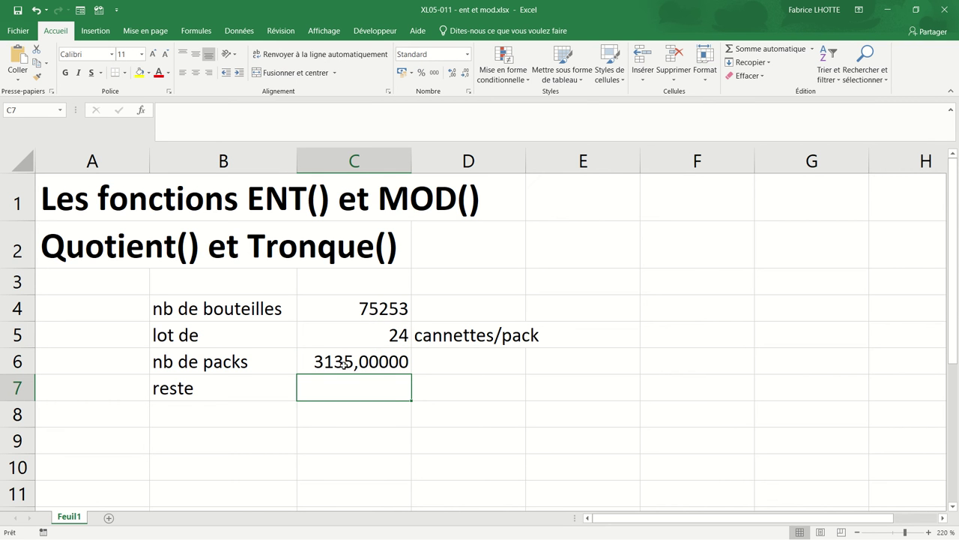
# - Reduce C6's decimal places until it shows a whole 3135
pyautogui.click(364, 365)
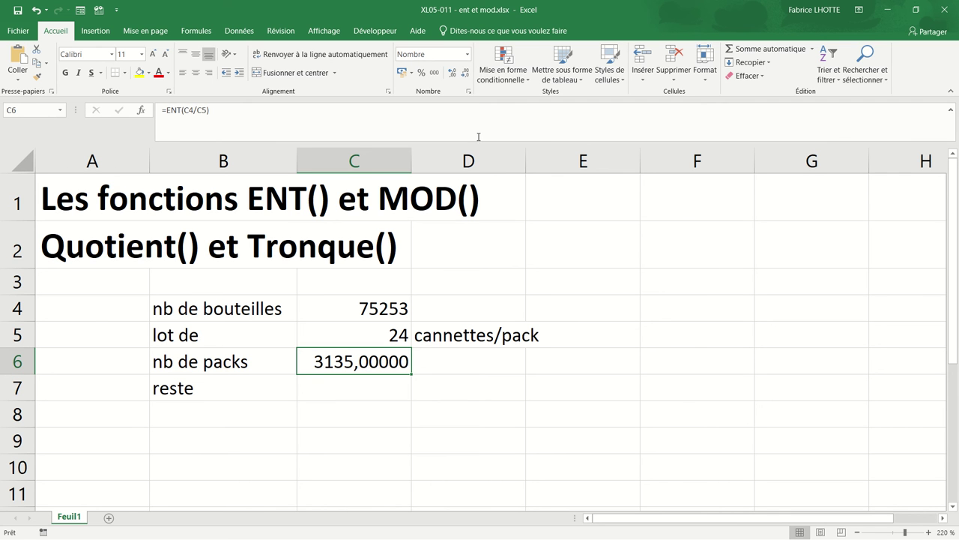
pyautogui.click(465, 75)
pyautogui.click(465, 75)
pyautogui.click(466, 75)
pyautogui.click(466, 75)
pyautogui.click(466, 75)
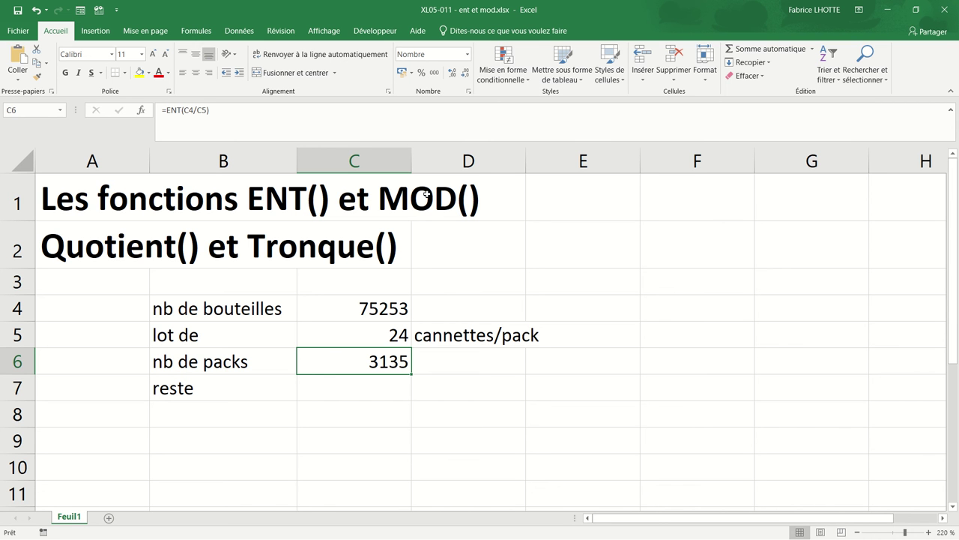
# - Enter the check formula =3135*24 in F6, showing 75240 bottles
pyautogui.doubleClick(662, 356)
pyautogui.write('=')
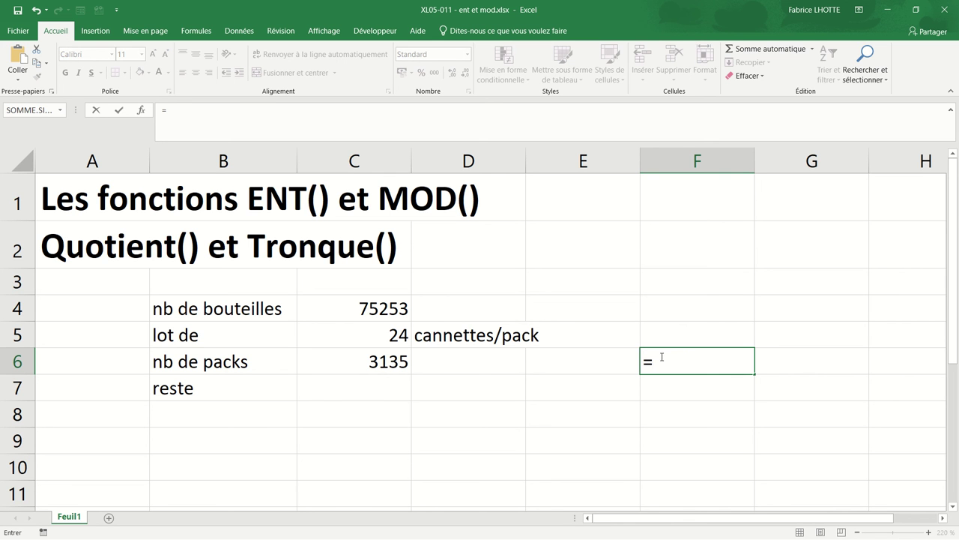
pyautogui.write('3135')
pyautogui.press('BackSpace')
pyautogui.write('35*24')
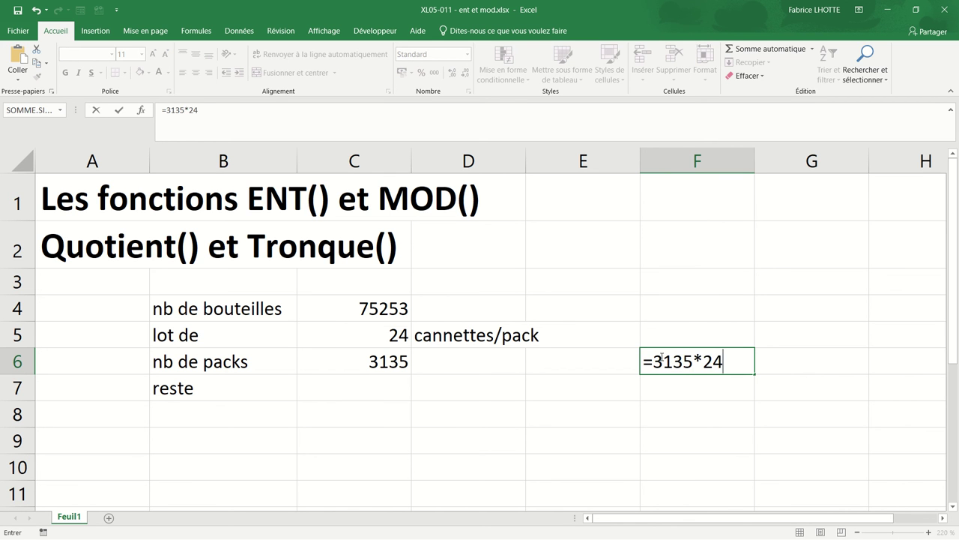
pyautogui.press('Return')
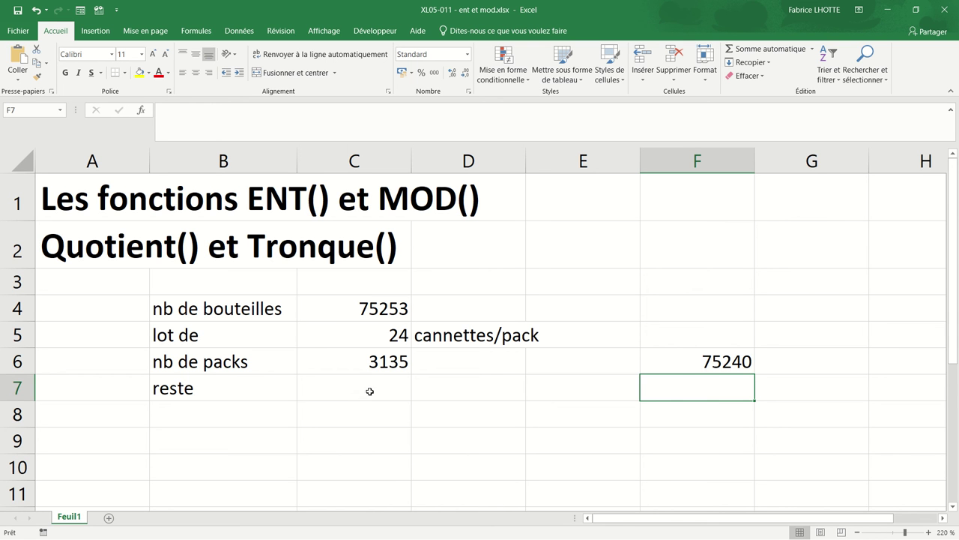
pyautogui.click(678, 365)
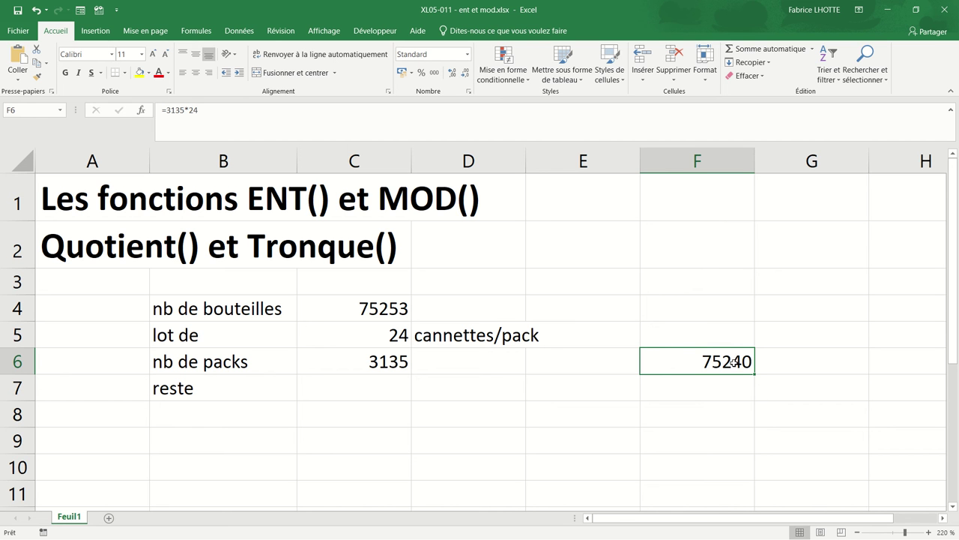
pyautogui.click(340, 391)
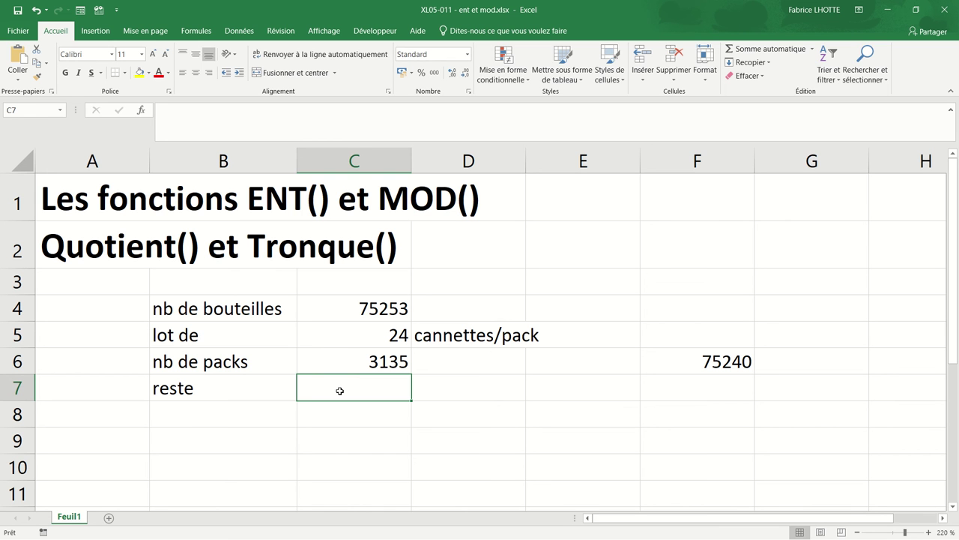
# - Enter =MOD(C4;C5) in C7 to get a remainder of 13 bottles
pyautogui.write('=m')
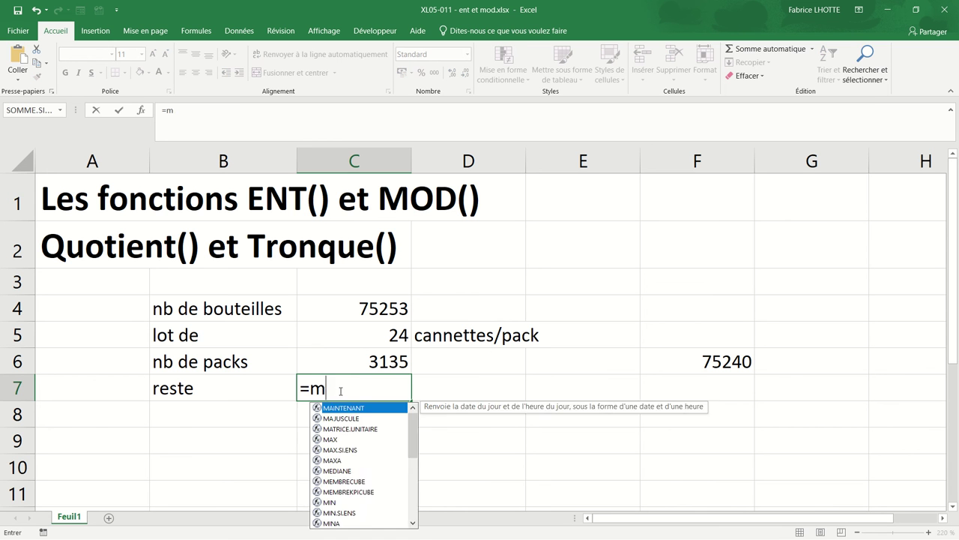
pyautogui.write('od(')
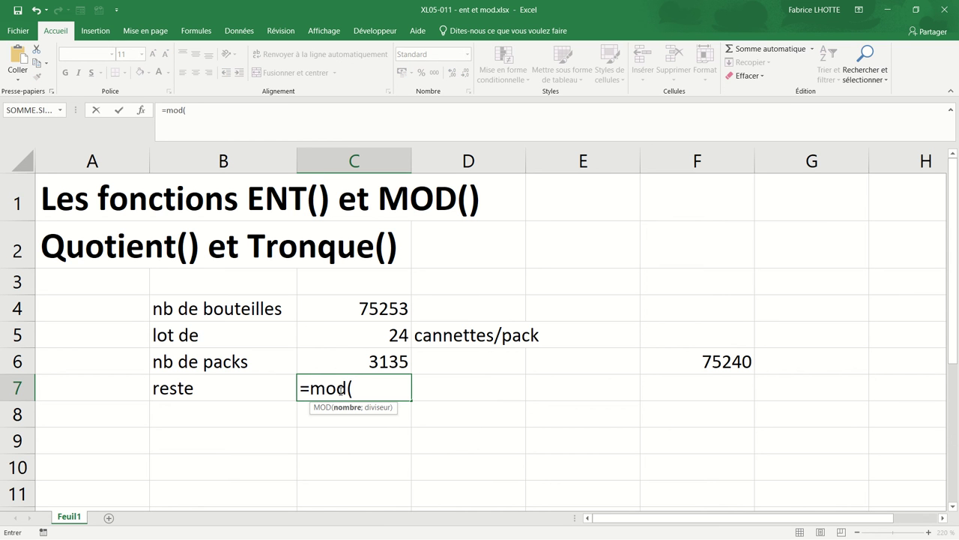
pyautogui.click(345, 306)
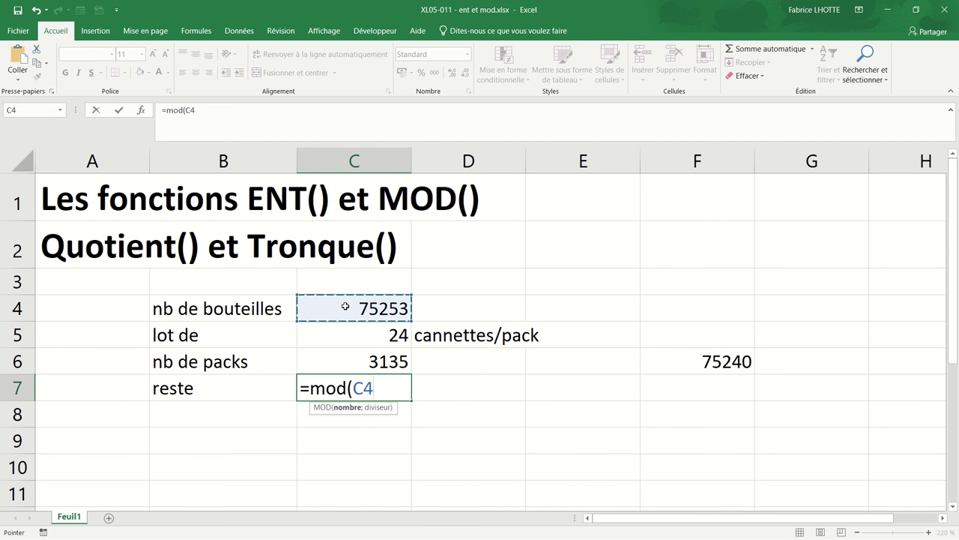
pyautogui.write(';')
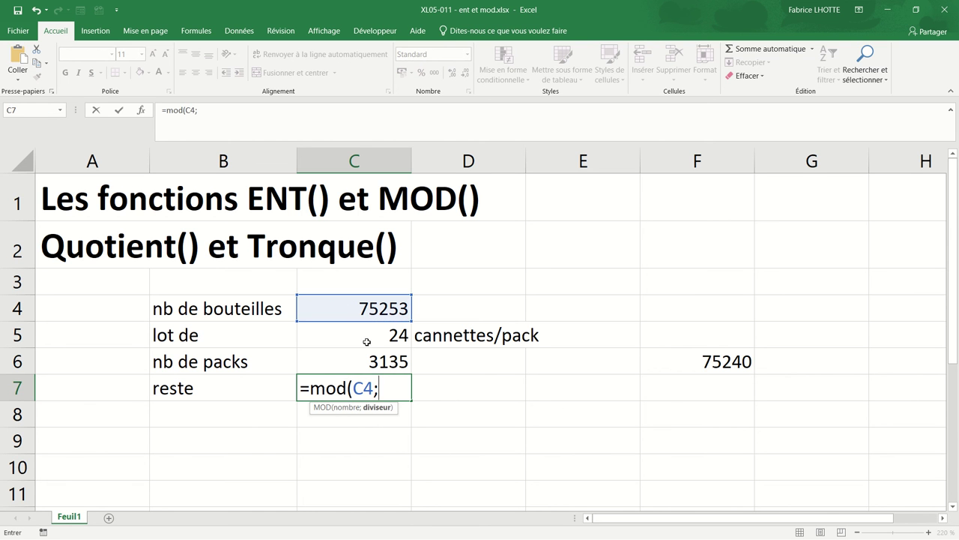
pyautogui.click(368, 341)
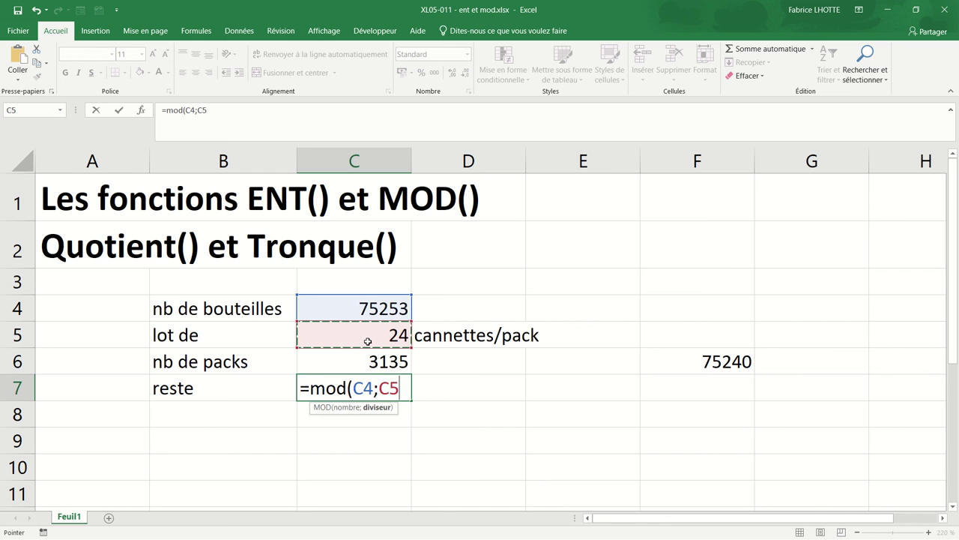
pyautogui.write(')')
pyautogui.press('Return')
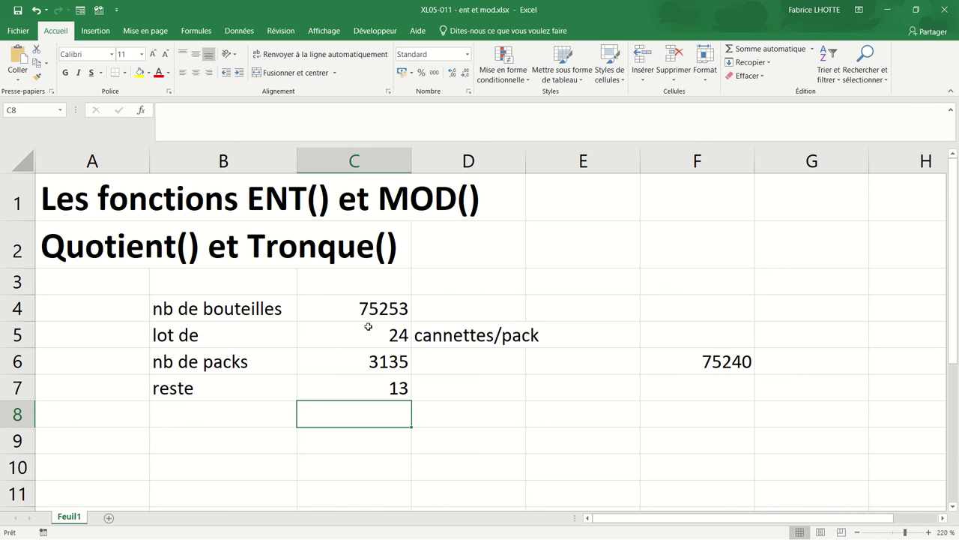
# - Set C5's pack size to 6, recalculating to 12542 packs with 1 left over
pyautogui.click(368, 330)
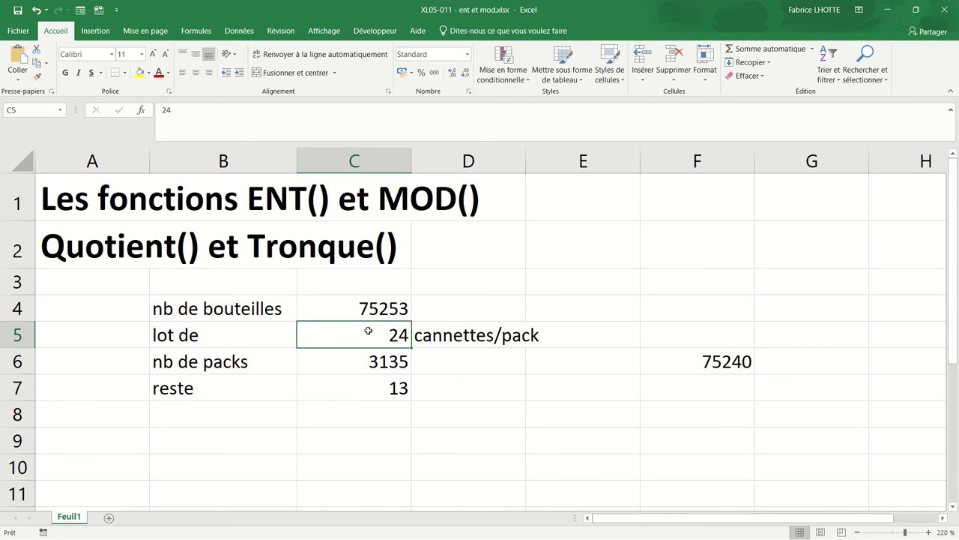
pyautogui.write('6')
pyautogui.press('Return')
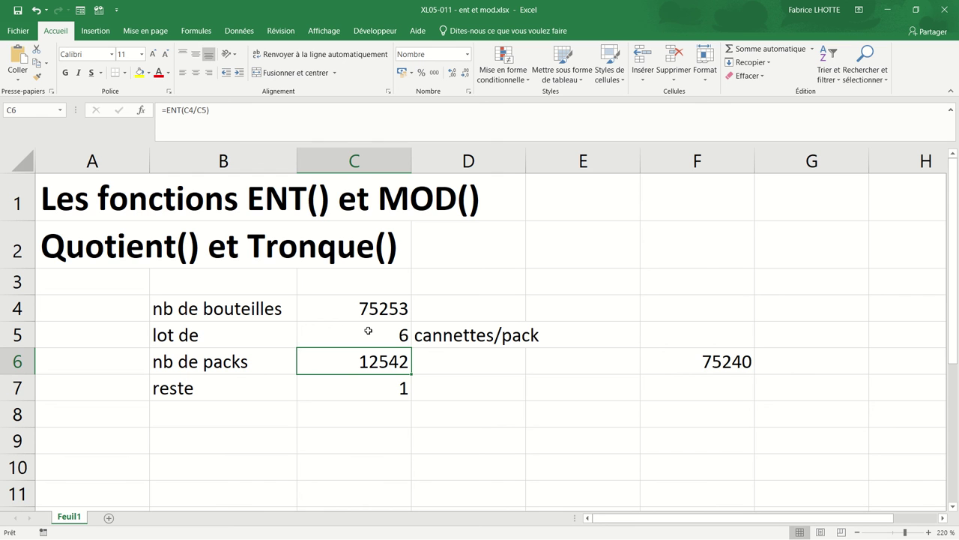